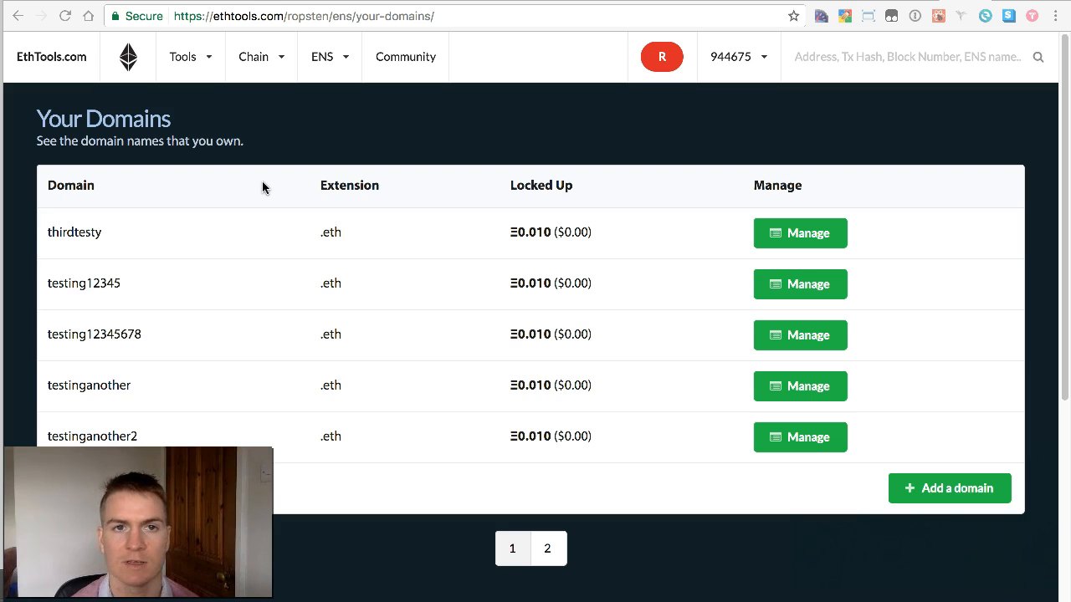
# Step: Open the management page for testing12345678.eth and highlight its owner address
pyautogui.click(345, 64)
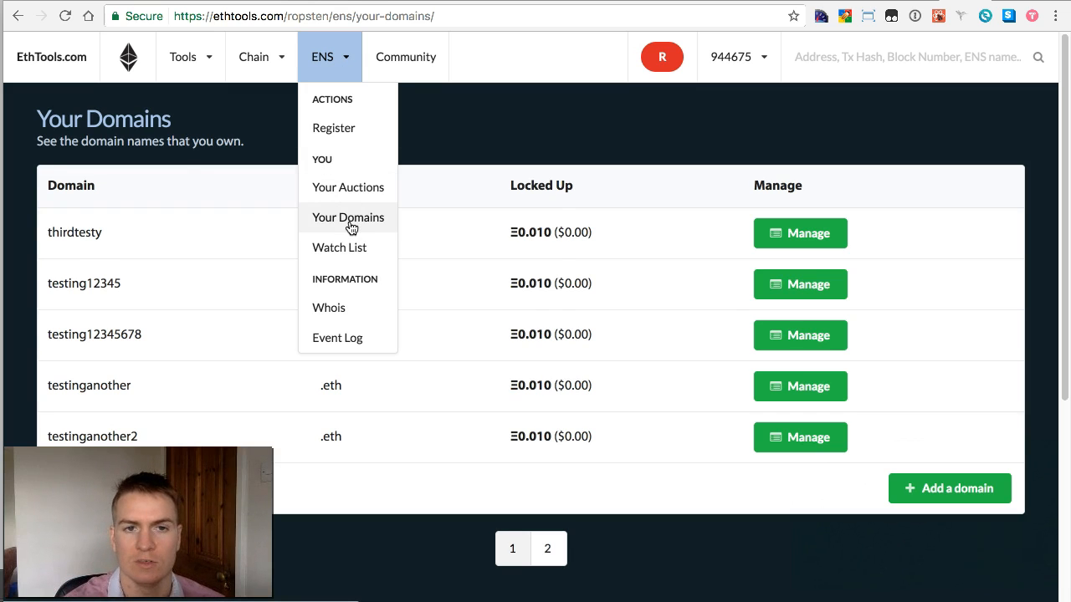
pyautogui.click(682, 172)
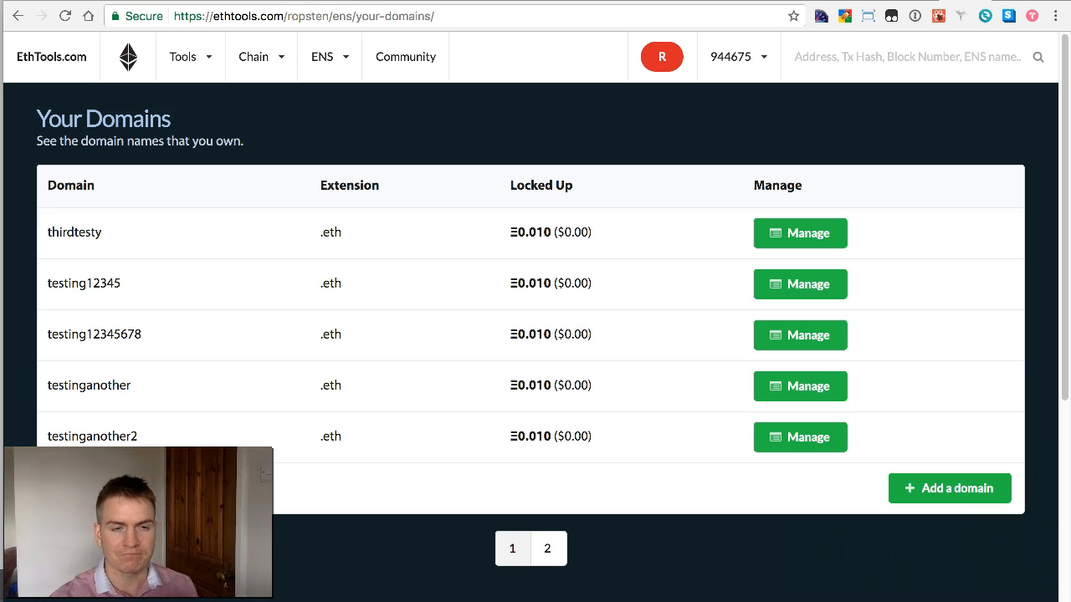
pyautogui.click(803, 334)
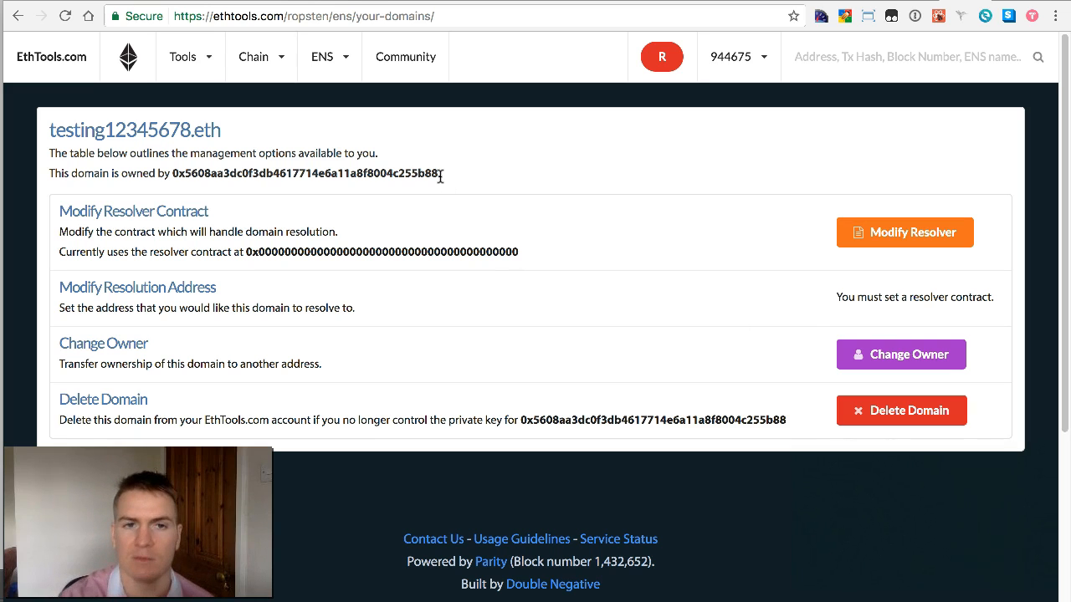
pyautogui.moveTo(438, 175); pyautogui.dragTo(174, 174)
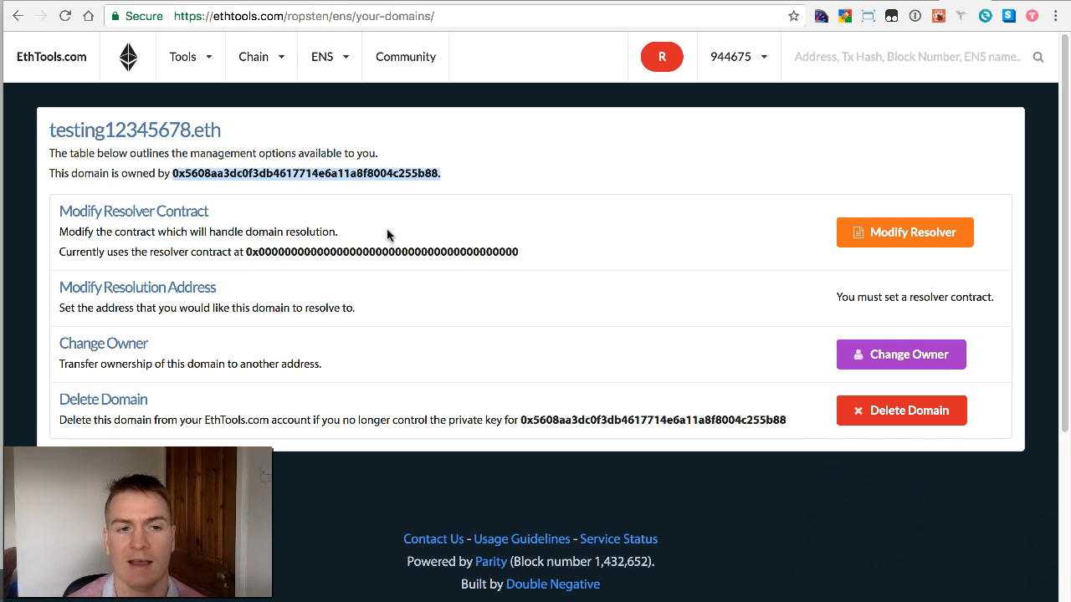
# Step: Submit Public Resolver as the new resolver contract for testing12345678.eth
pyautogui.click(937, 240)
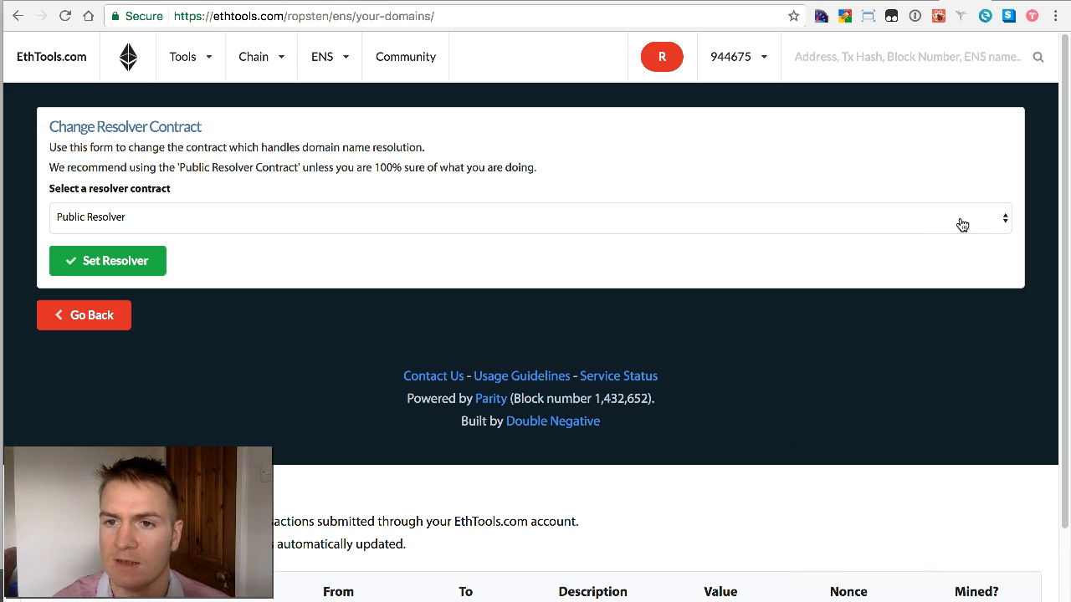
pyautogui.click(962, 224)
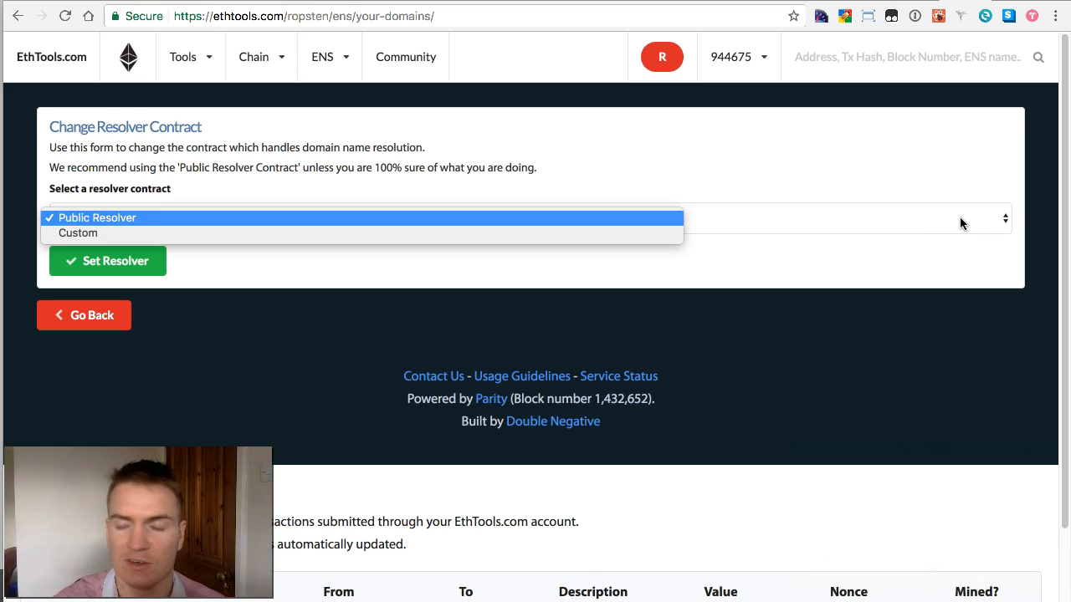
pyautogui.click(948, 171)
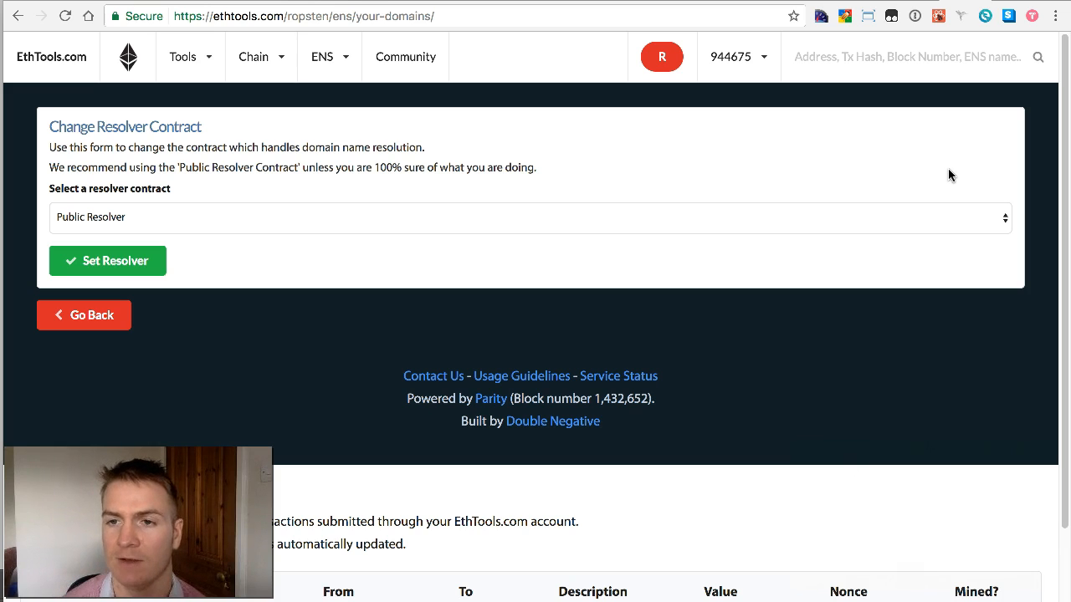
pyautogui.click(130, 260)
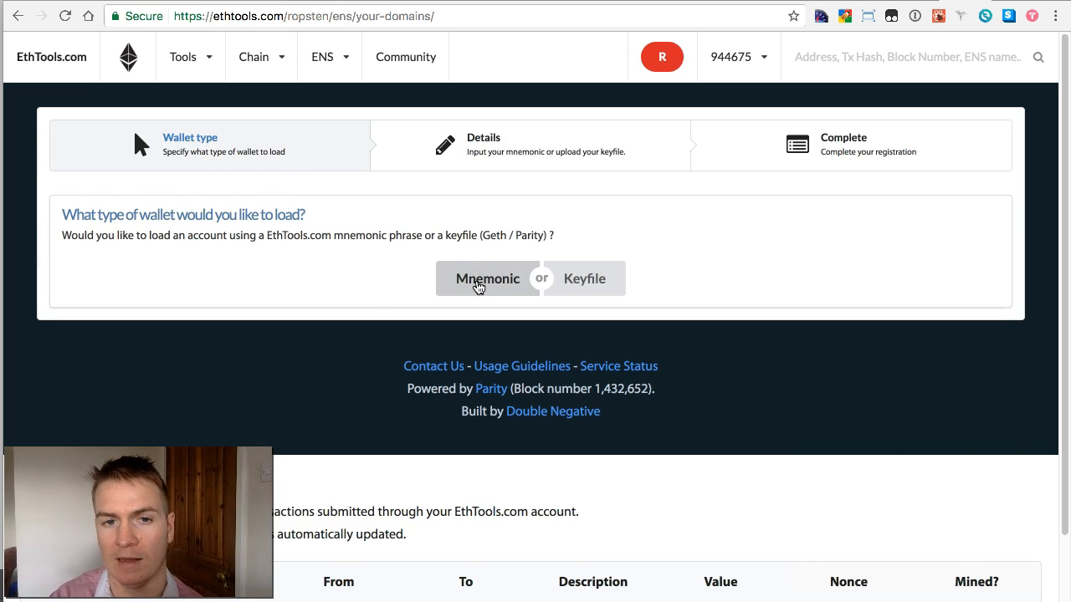
# Step: Load the wallet from the pasted 12-word mnemonic and a password, dismissing the password-manager prompt
pyautogui.click(476, 279)
pyautogui.click(444, 291)
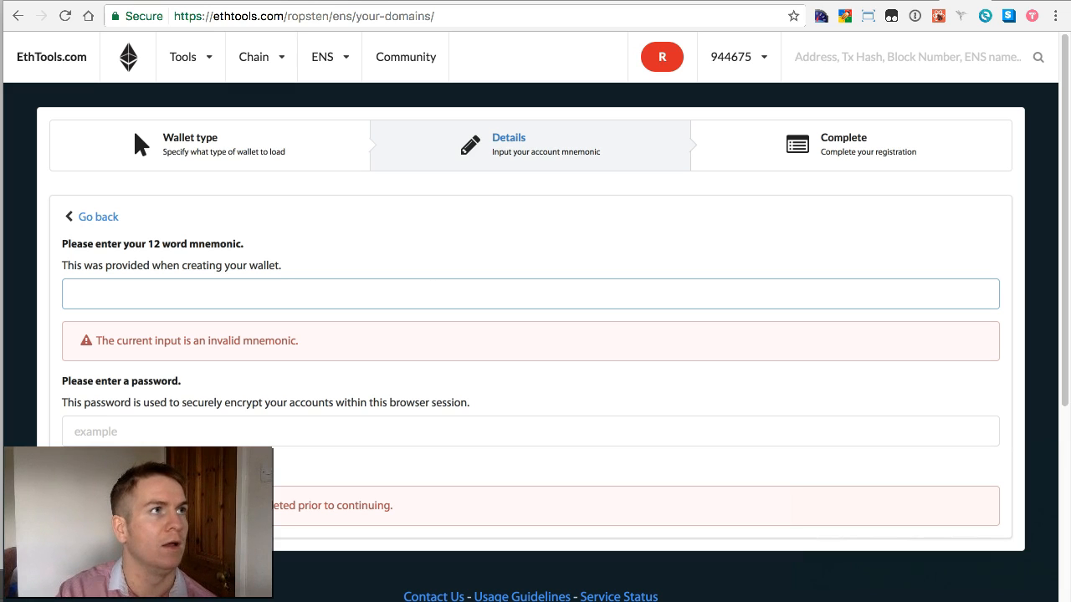
pyautogui.press('super+Tab')
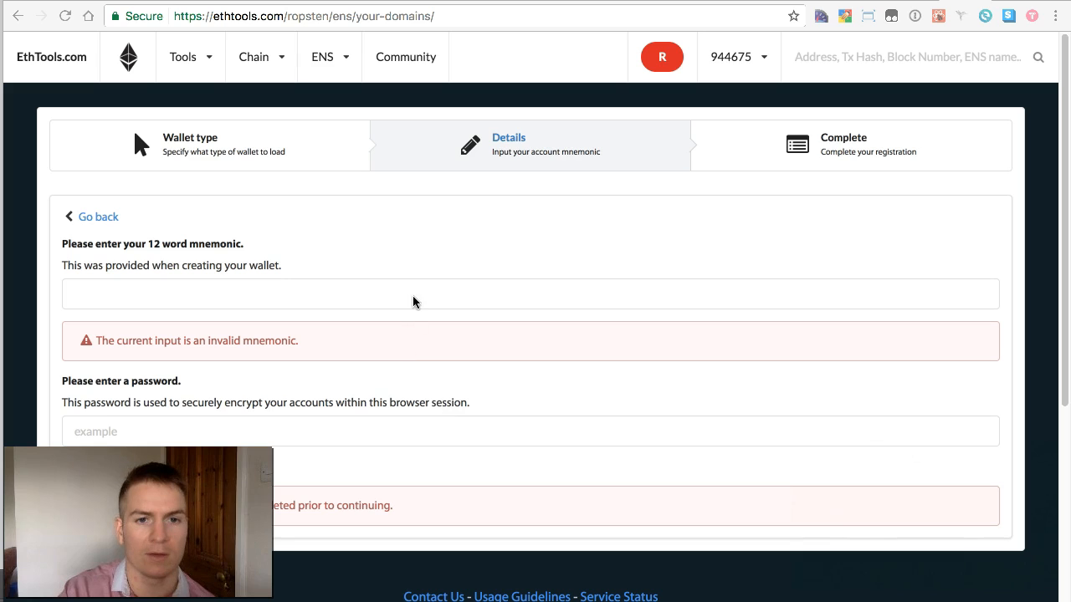
pyautogui.click(409, 296)
pyautogui.press('super+v')
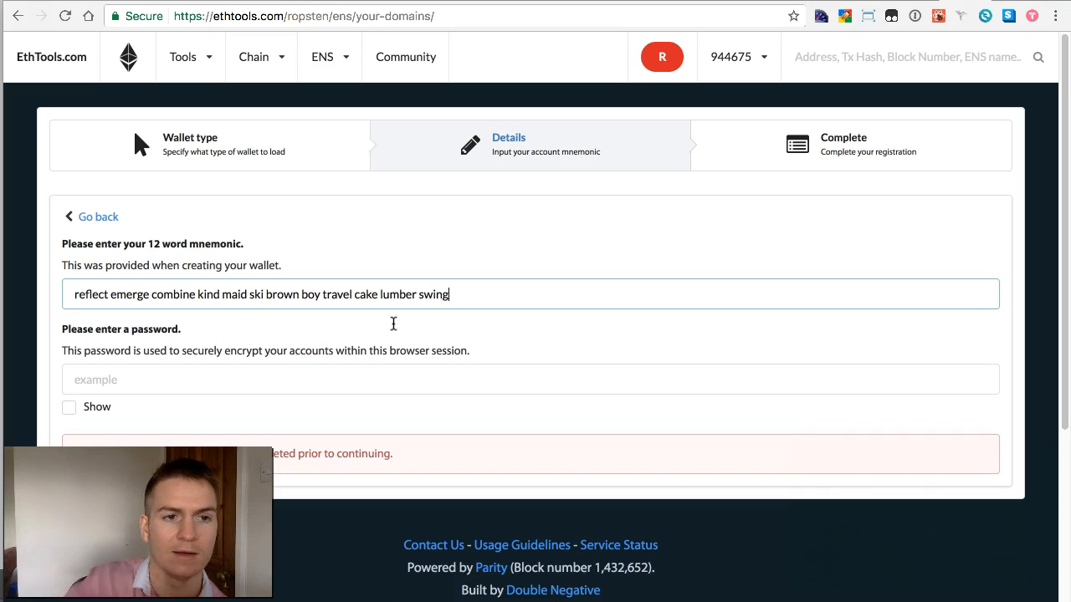
pyautogui.click(294, 380)
pyautogui.write('pa')
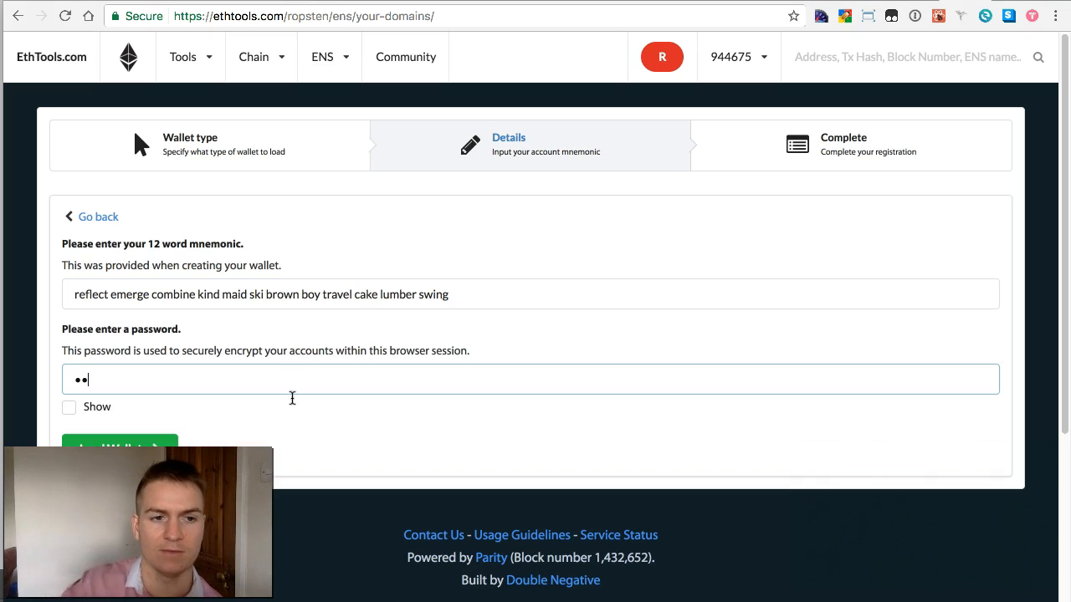
pyautogui.click(71, 441)
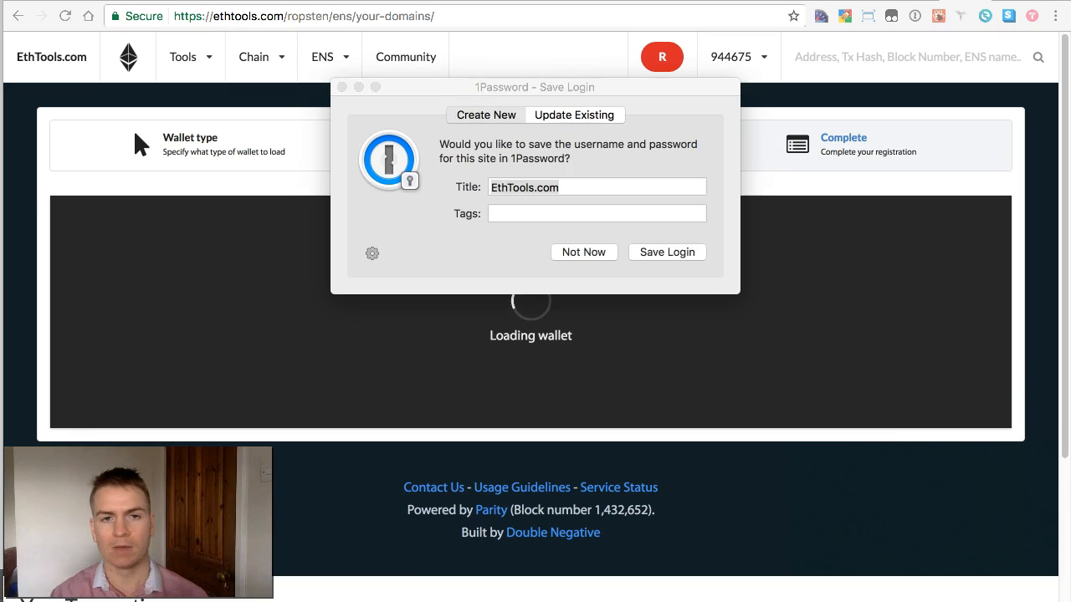
pyautogui.click(342, 88)
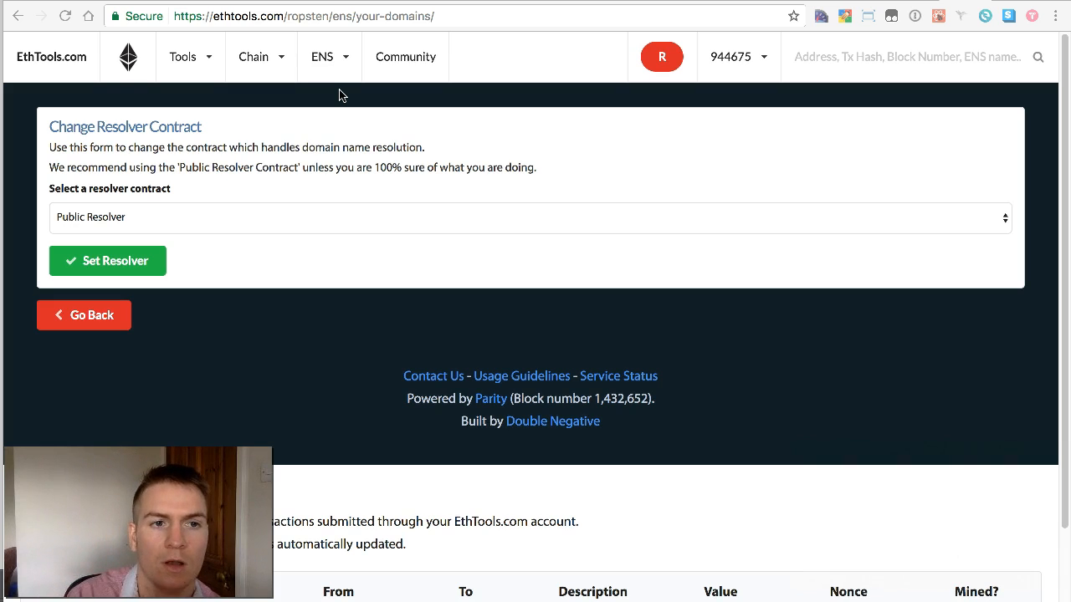
# Step: Send the Set Resolver transaction and wait until it is mined in Your Transactions
pyautogui.click(140, 263)
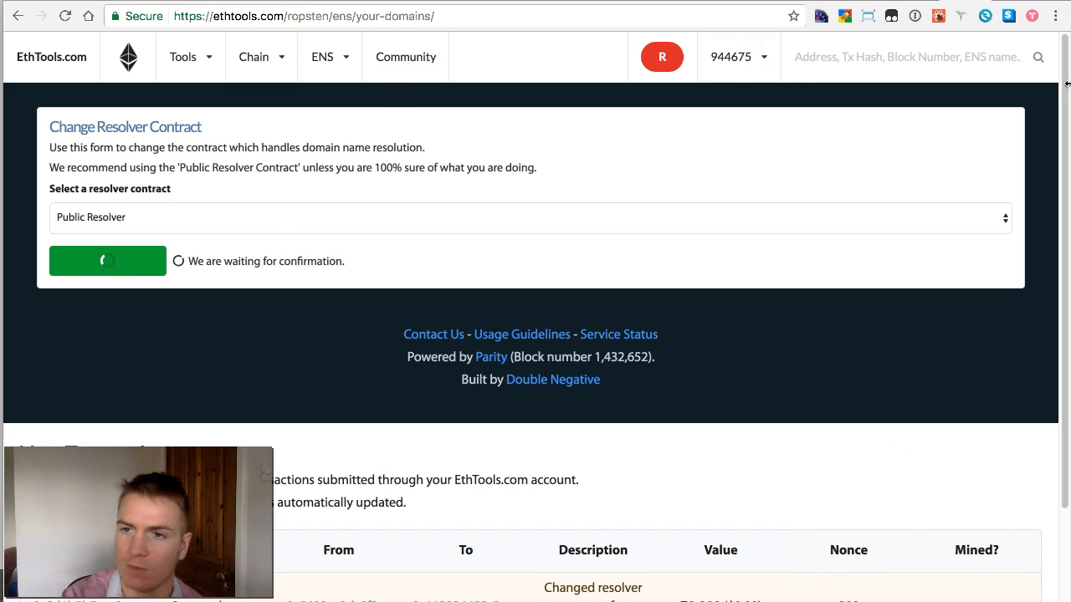
pyautogui.moveTo(1066, 86); pyautogui.dragTo(1067, 159)
pyautogui.scroll(-1, 1068, 178)
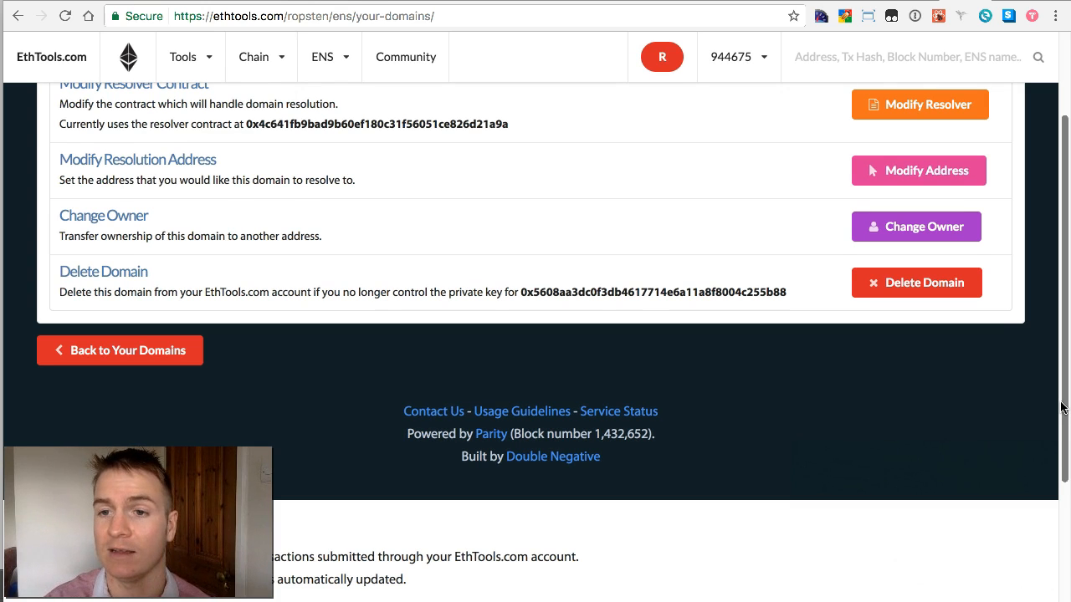
# Step: Return to the top and select the owner address of testing12345678.eth
pyautogui.scroll(3, 1061, 407)
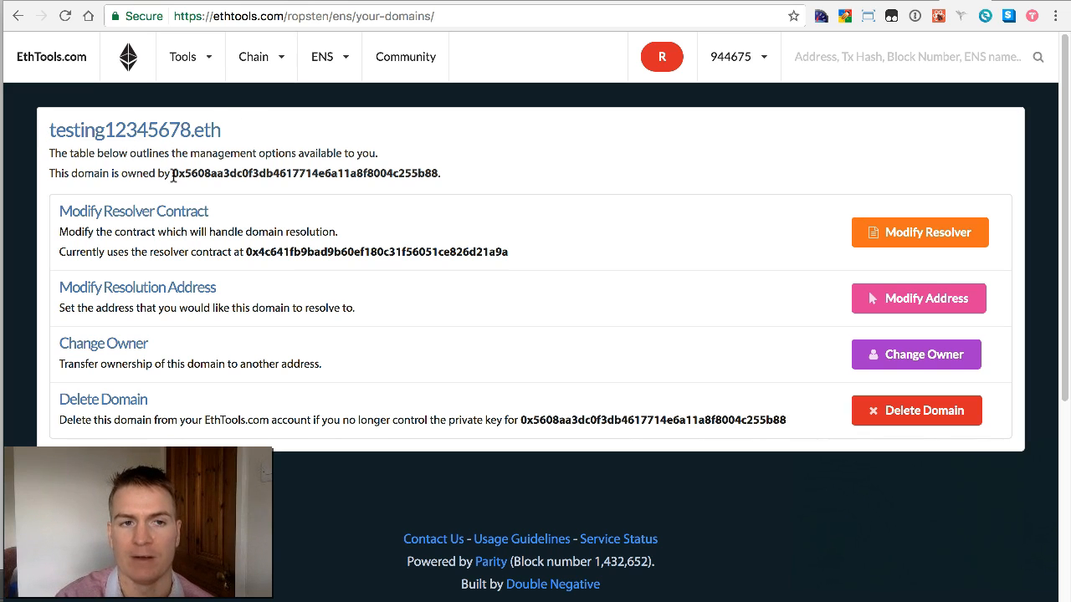
pyautogui.doubleClick(342, 173)
pyautogui.press('super+c')
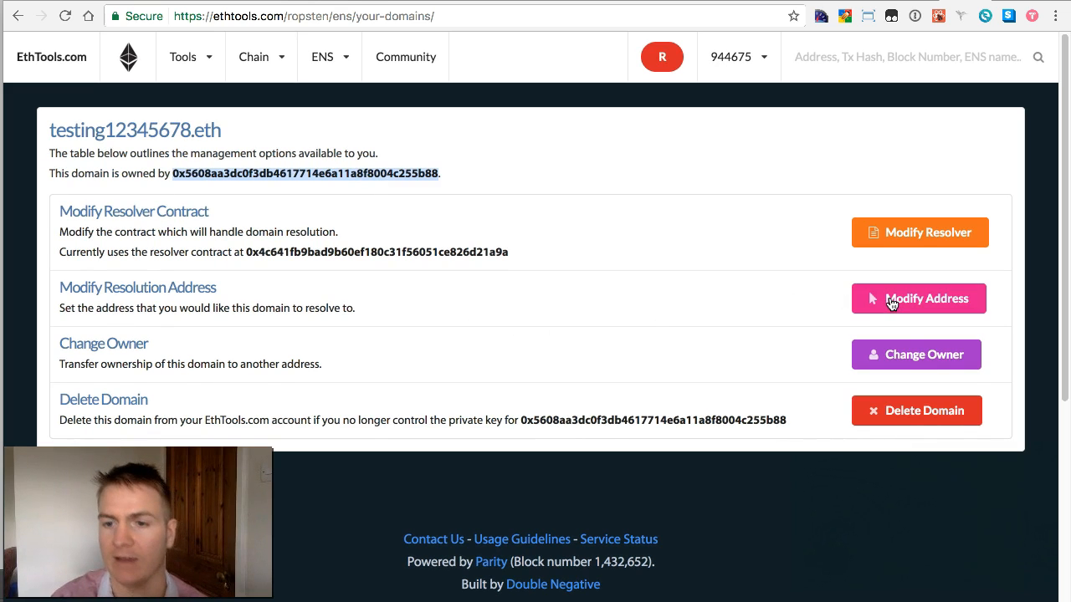
# Step: Paste the owner's address into the Change Resolution Address form, then select it
pyautogui.click(892, 304)
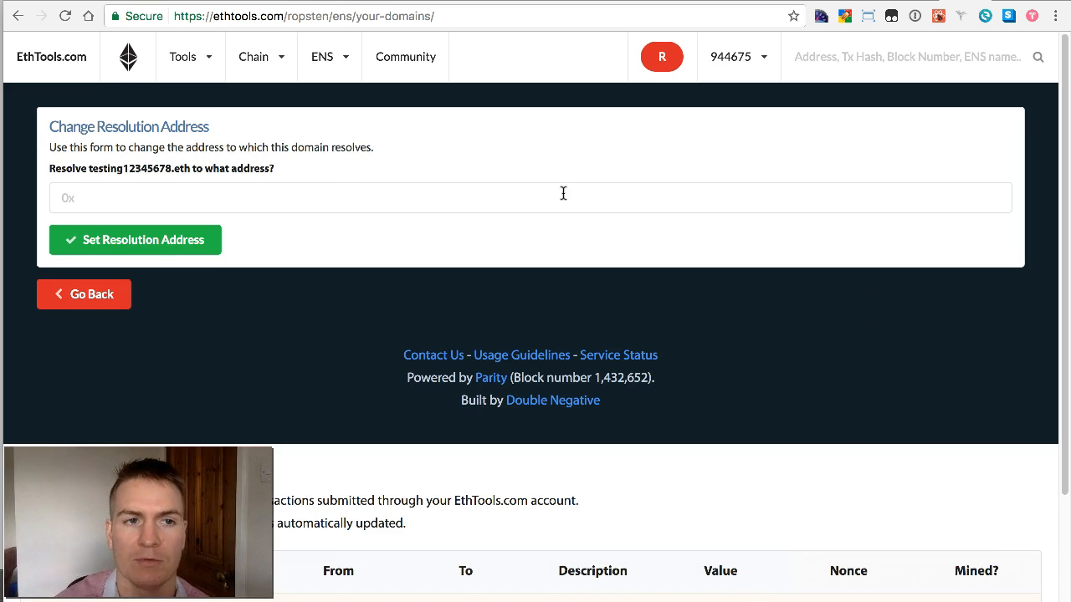
pyautogui.click(401, 198)
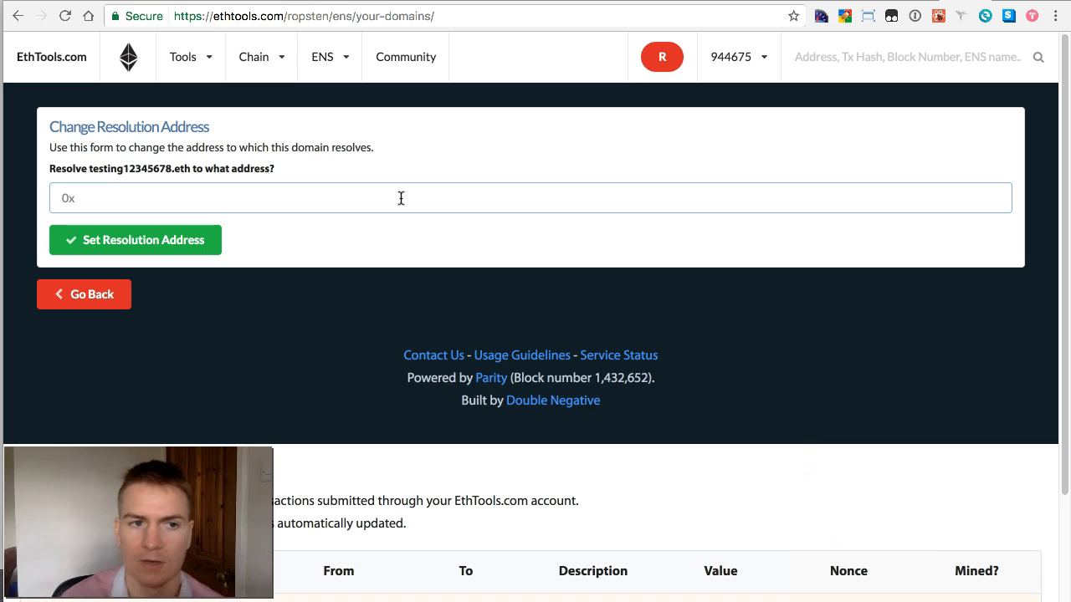
pyautogui.press('super+v')
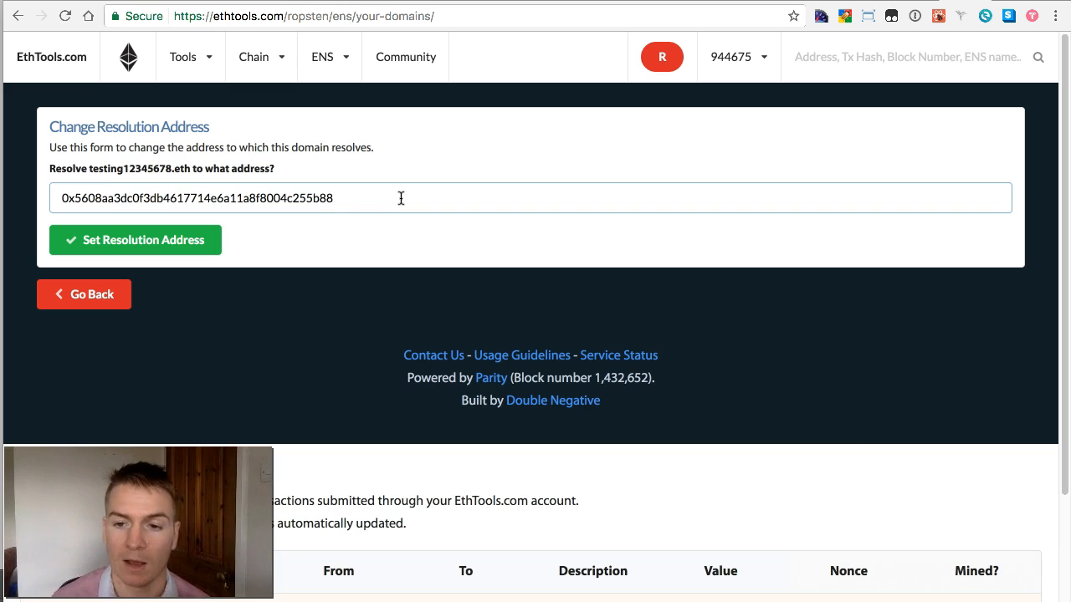
pyautogui.moveTo(348, 198); pyautogui.dragTo(49, 206)
pyautogui.moveTo(345, 194); pyautogui.dragTo(115, 172)
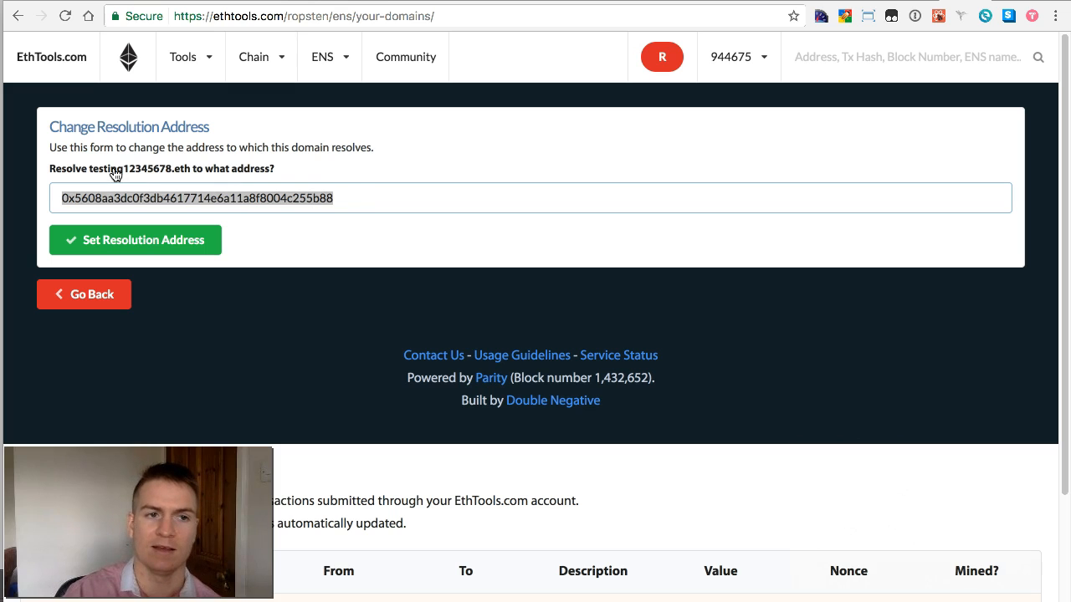
pyautogui.write('TEST')
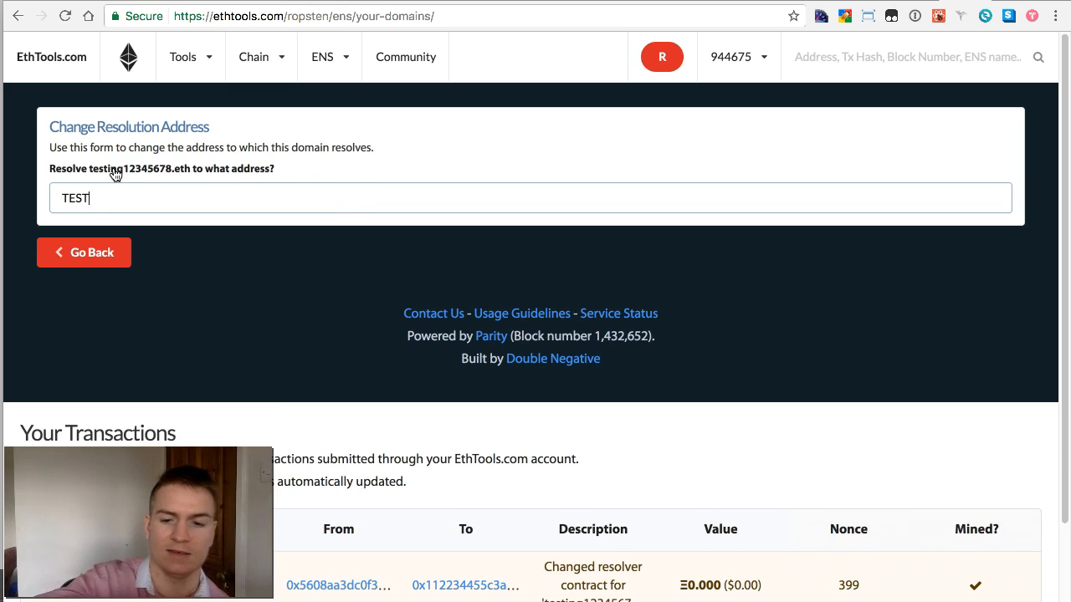
pyautogui.write('ING.ETH')
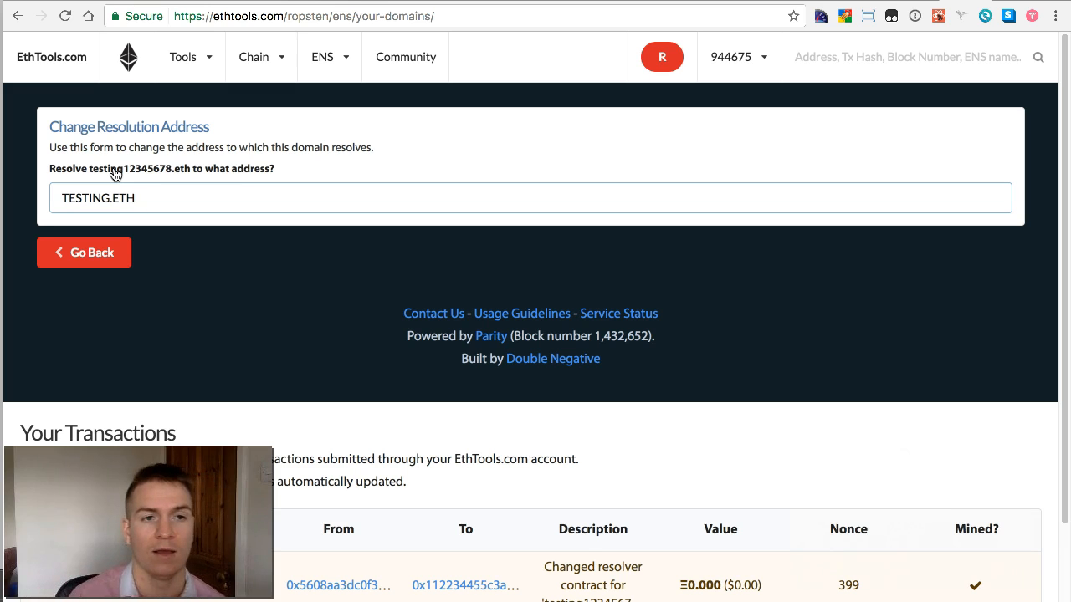
pyautogui.click(209, 287)
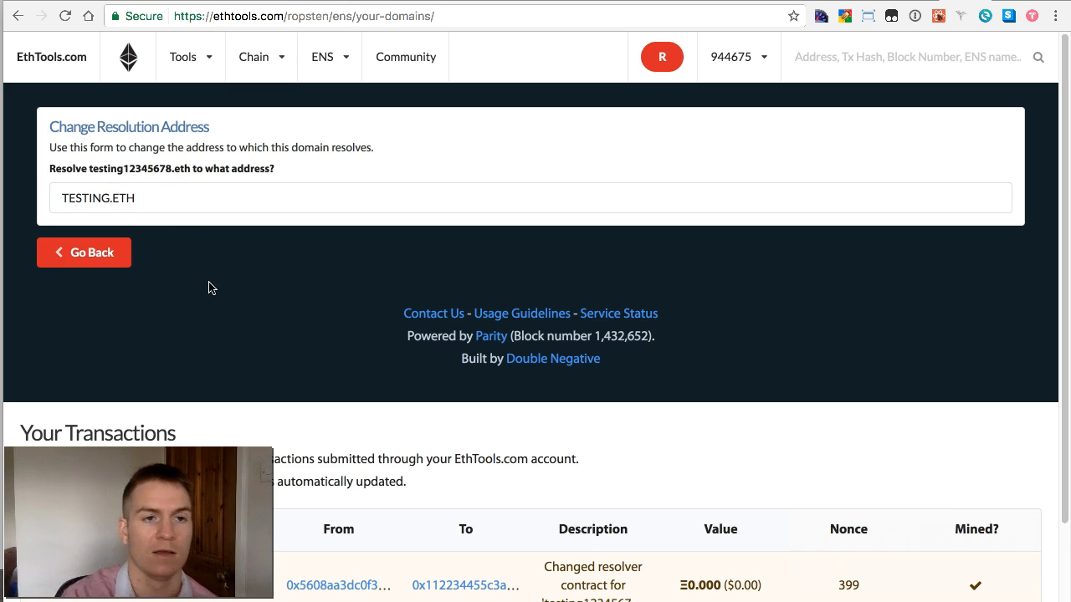
pyautogui.tripleClick(146, 203)
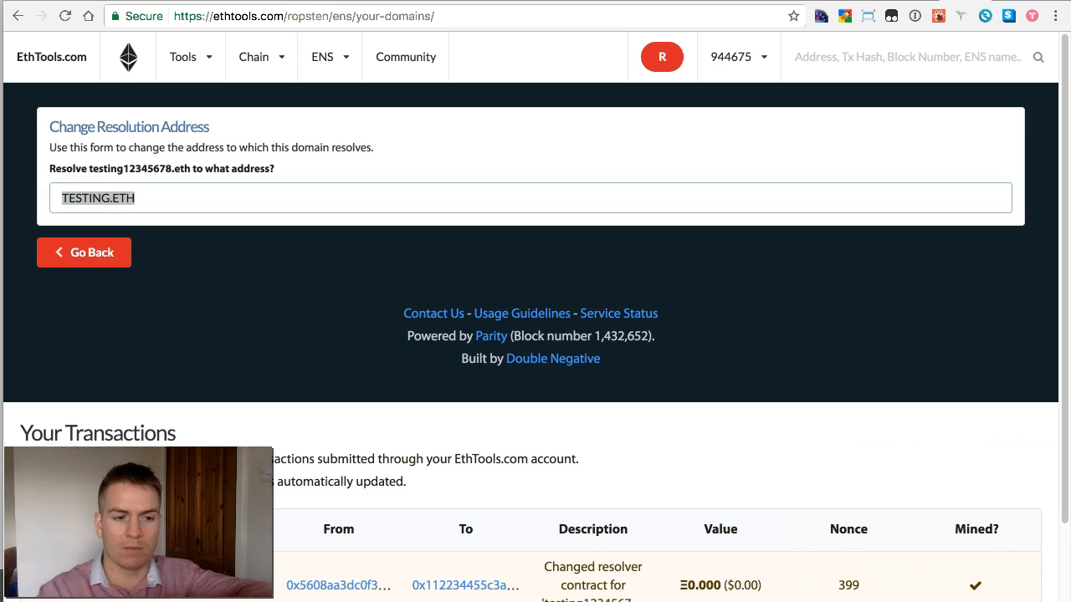
pyautogui.write('testing.')
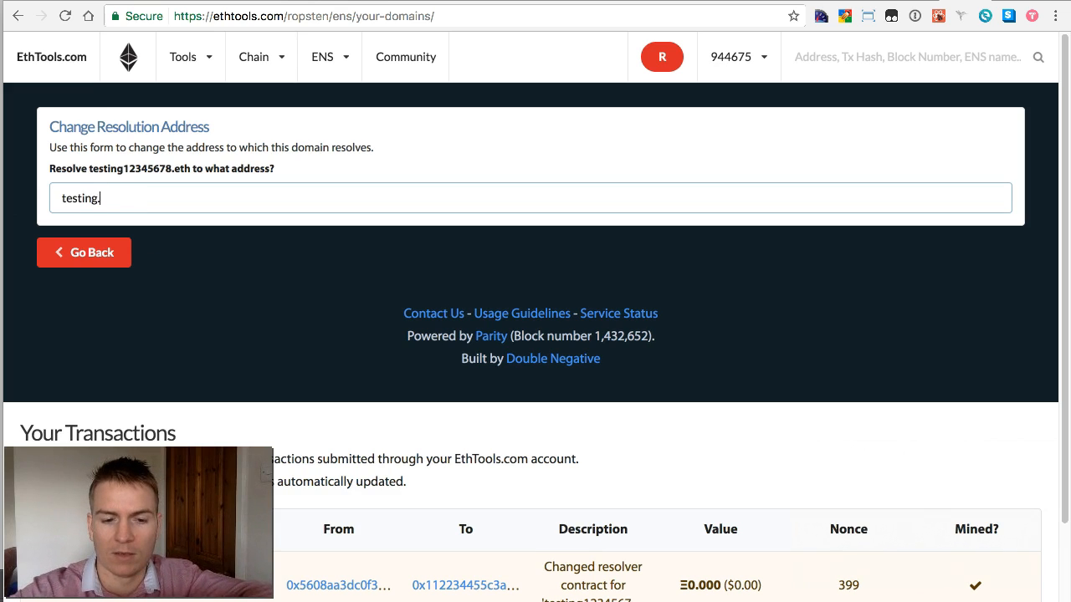
pyautogui.write('eth')
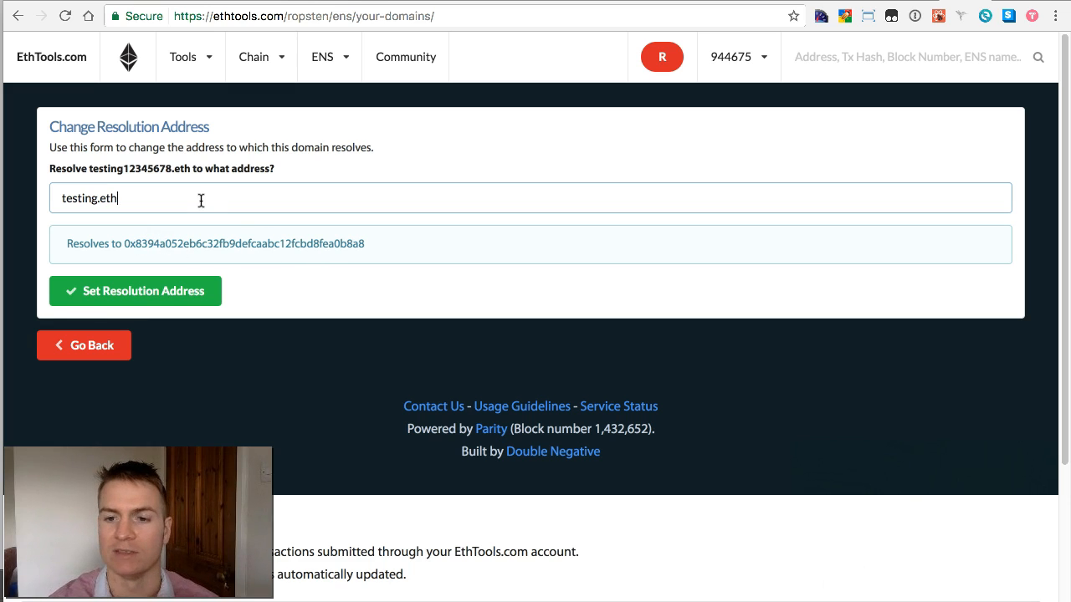
pyautogui.moveTo(153, 201); pyautogui.dragTo(48, 200)
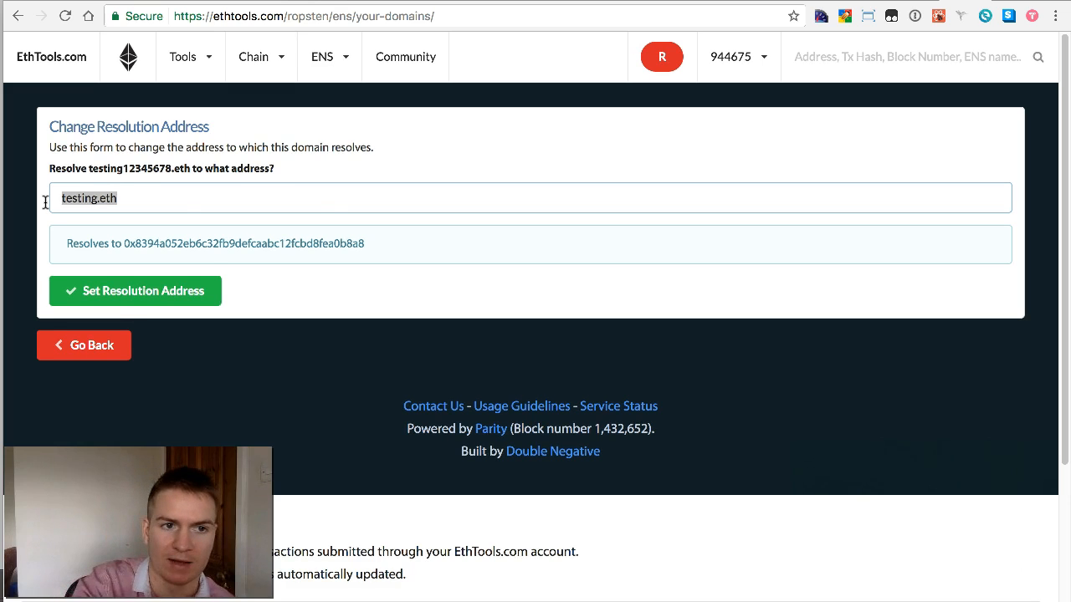
pyautogui.press('super+v')
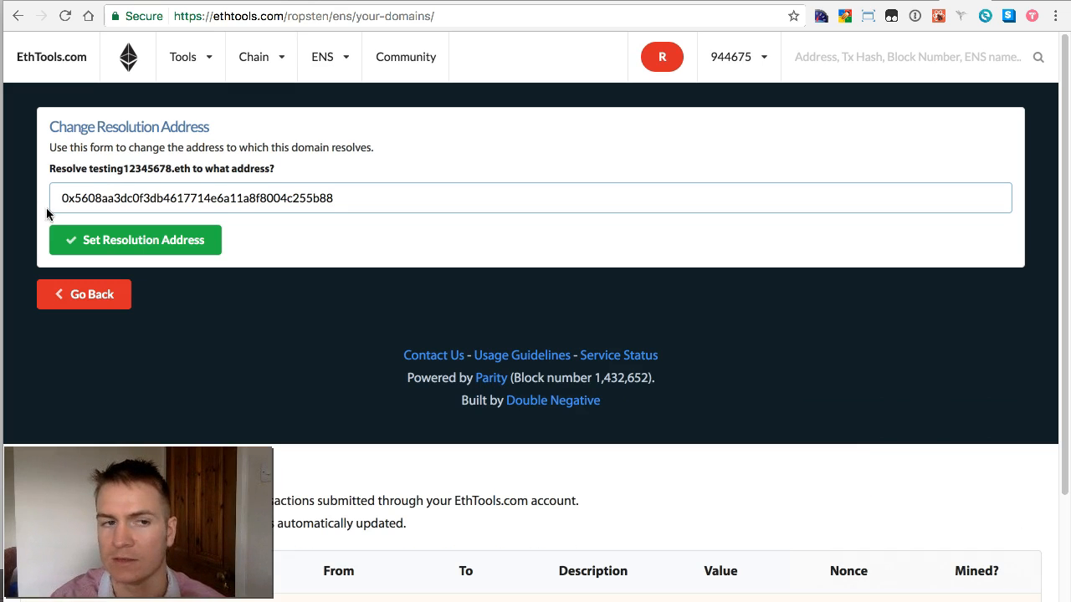
# Step: Submit the owner's address as the resolution address and follow the transaction until it is mined
pyautogui.click(118, 239)
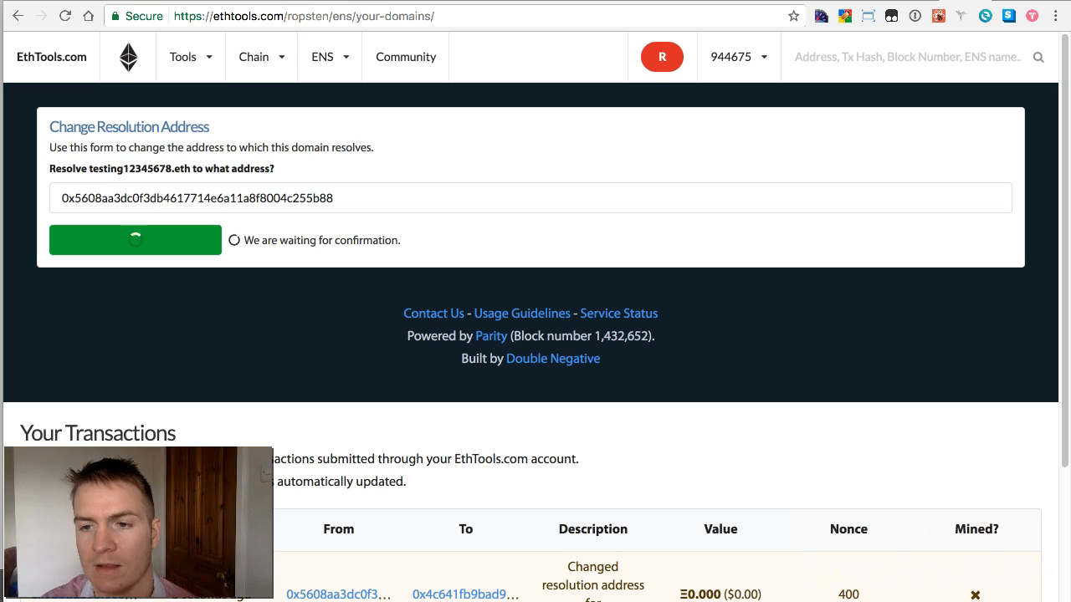
pyautogui.moveTo(1067, 335); pyautogui.dragTo(1068, 432)
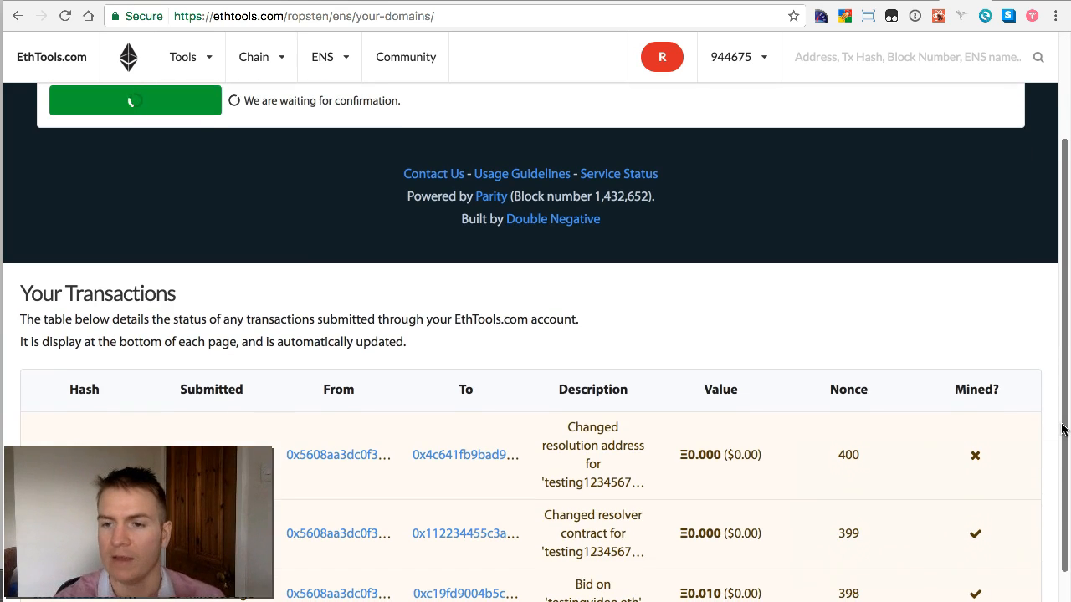
pyautogui.moveTo(1062, 429); pyautogui.dragTo(1064, 286)
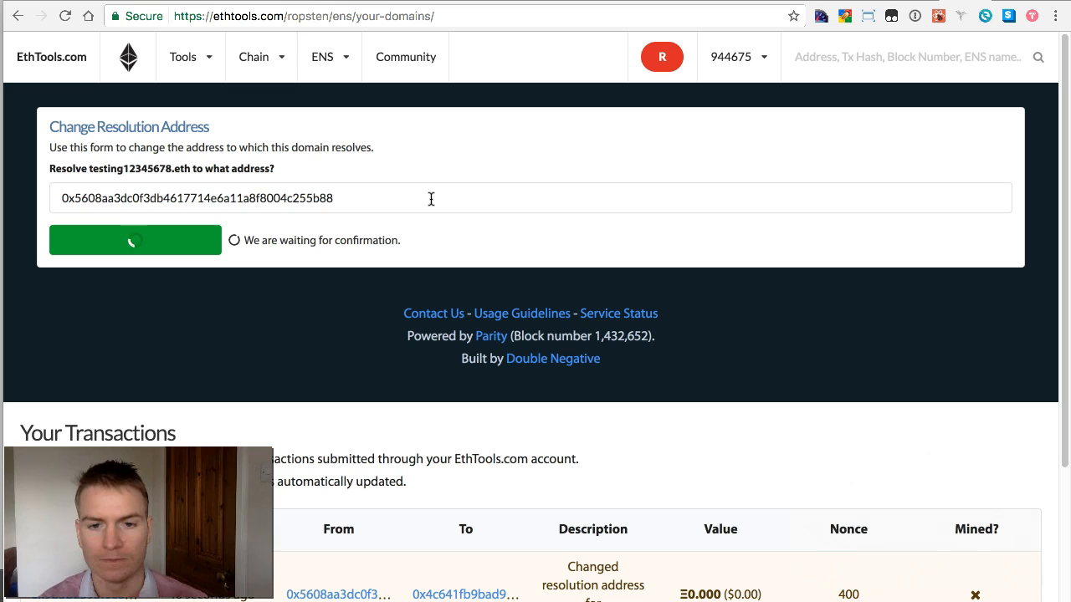
pyautogui.moveTo(431, 198); pyautogui.dragTo(188, 171)
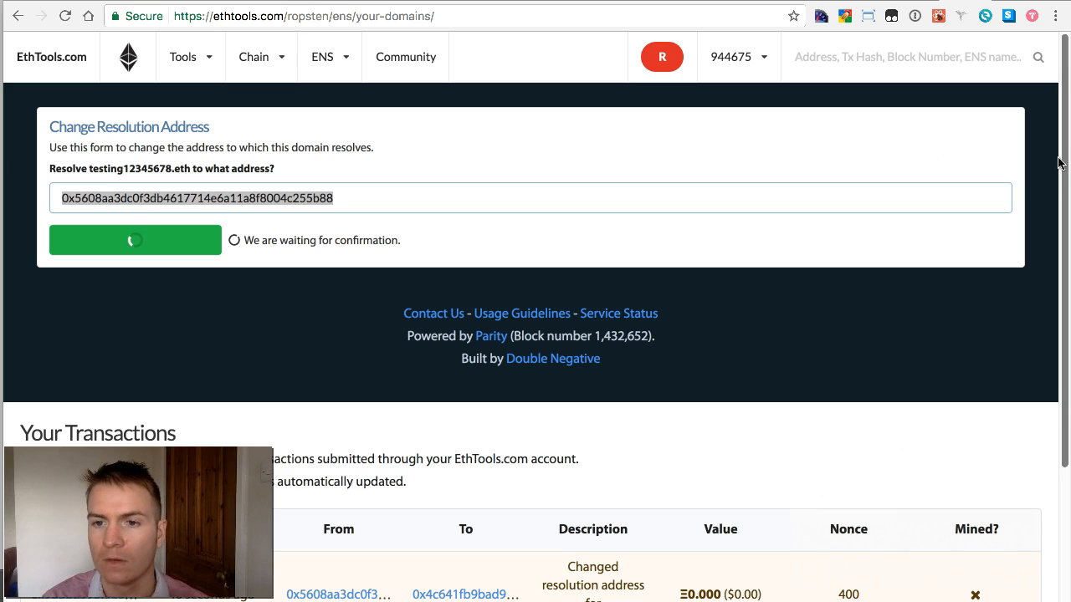
pyautogui.moveTo(1063, 165); pyautogui.dragTo(1070, 309)
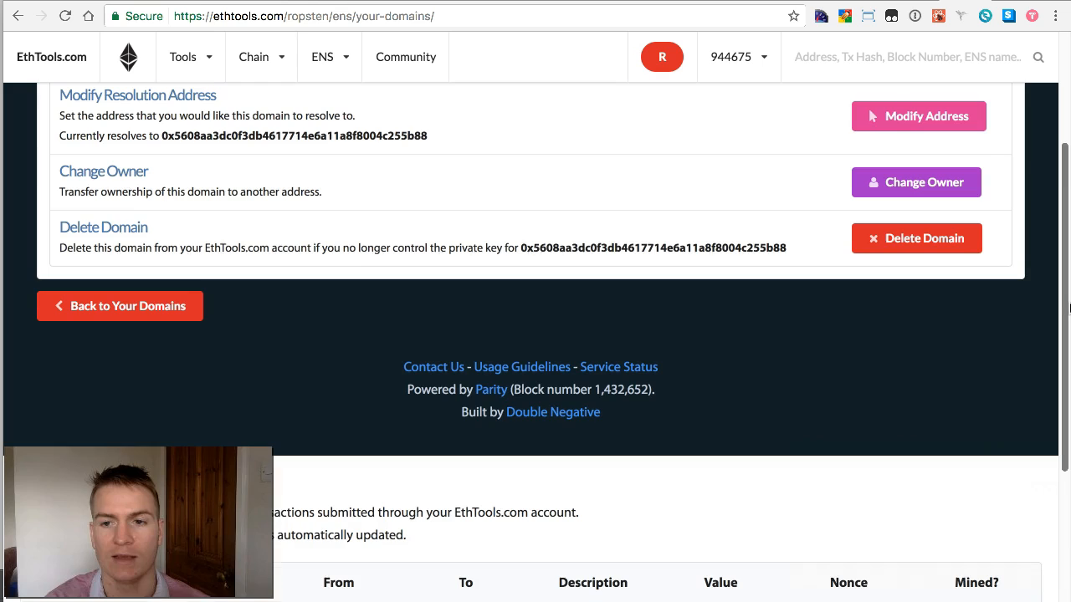
# Step: Copy the testing12345678.eth heading and run a site search for it
pyautogui.moveTo(1068, 308); pyautogui.dragTo(1057, 179)
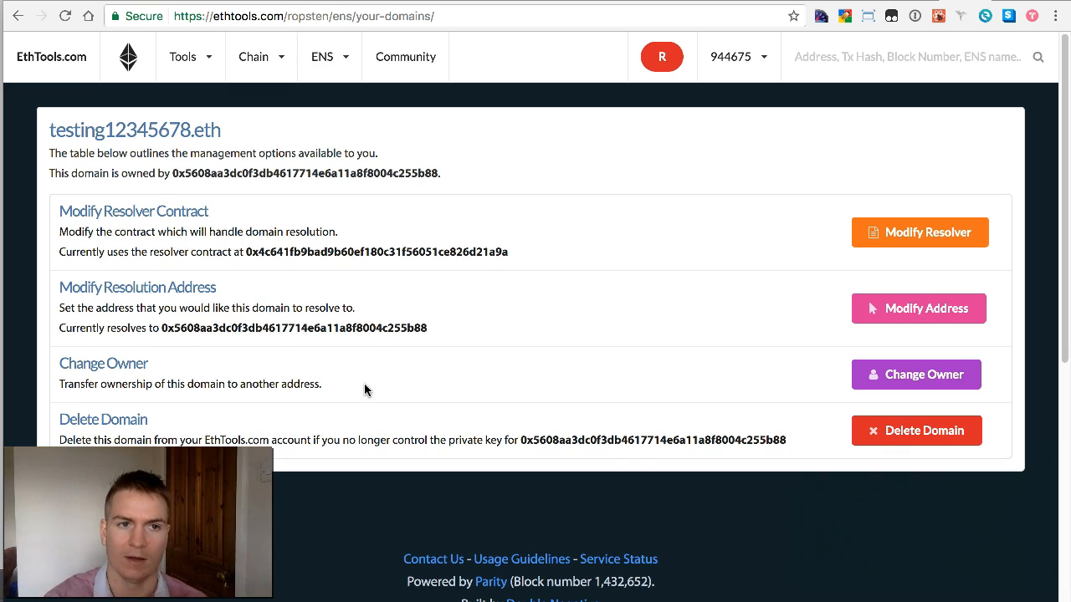
pyautogui.moveTo(222, 129); pyautogui.dragTo(39, 121)
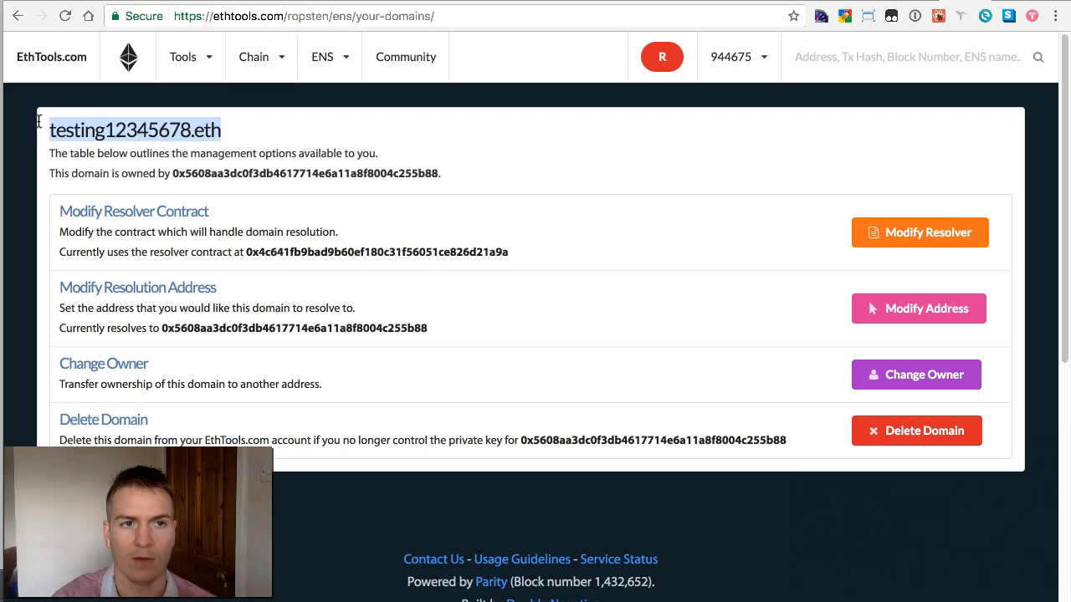
pyautogui.rightClick(65, 124)
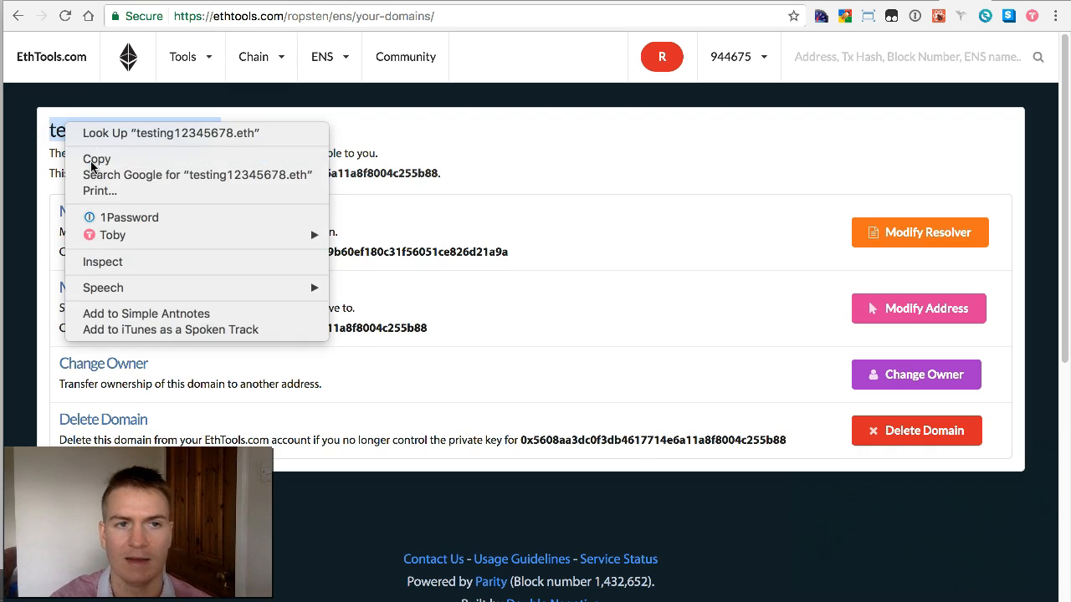
pyautogui.click(92, 163)
pyautogui.click(858, 61)
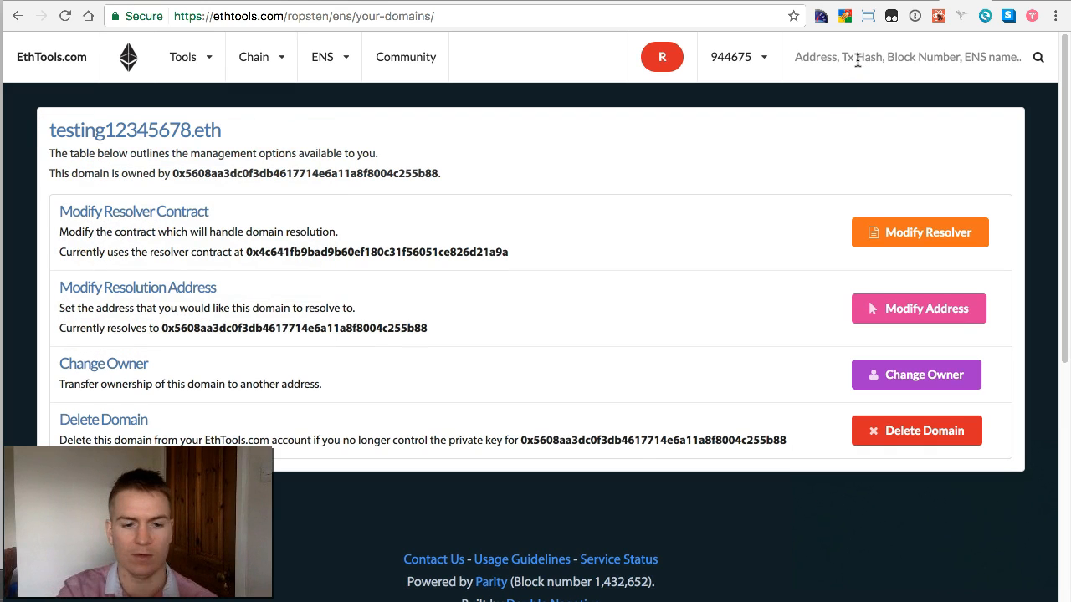
pyautogui.press('super+v')
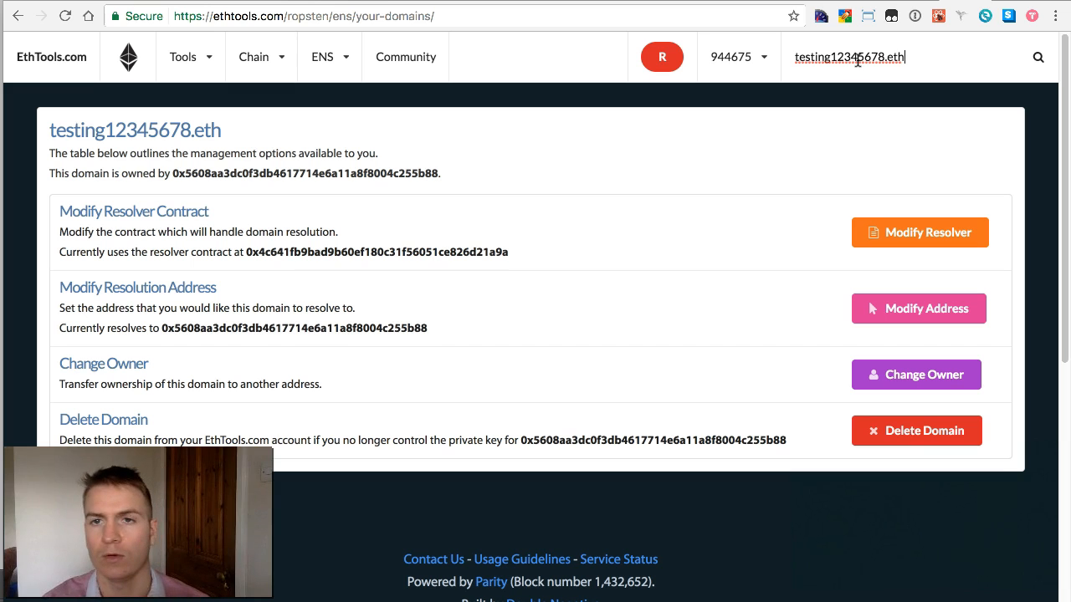
pyautogui.click(1037, 60)
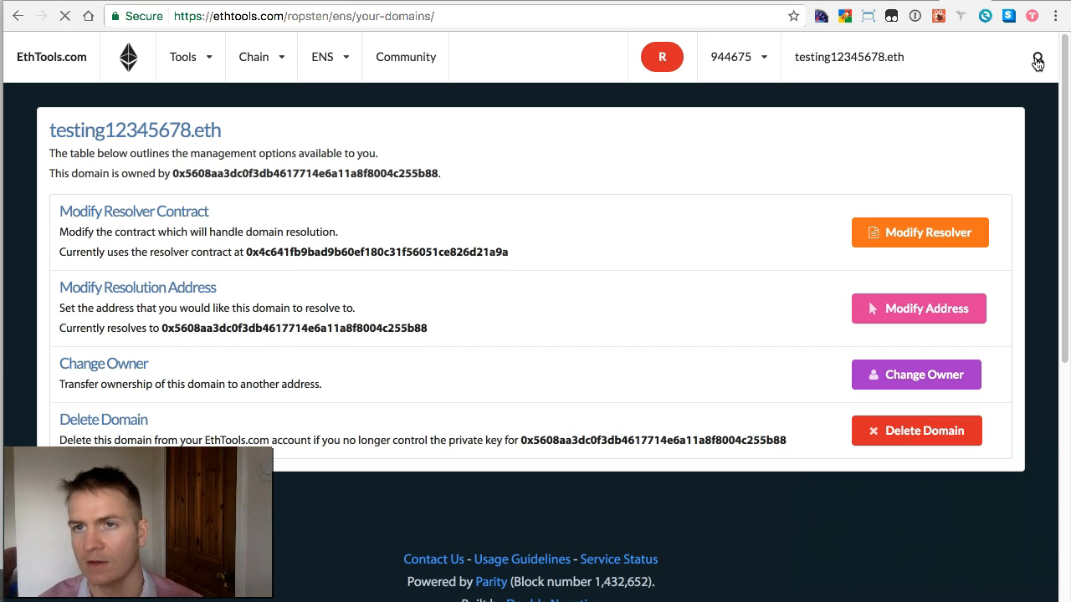